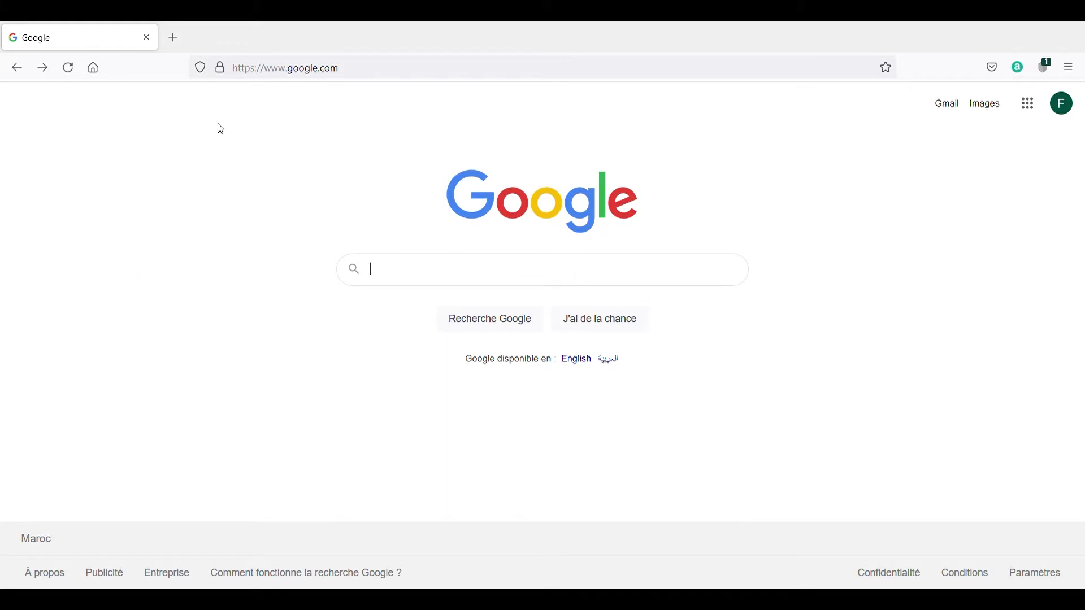
pyautogui.write('ast')
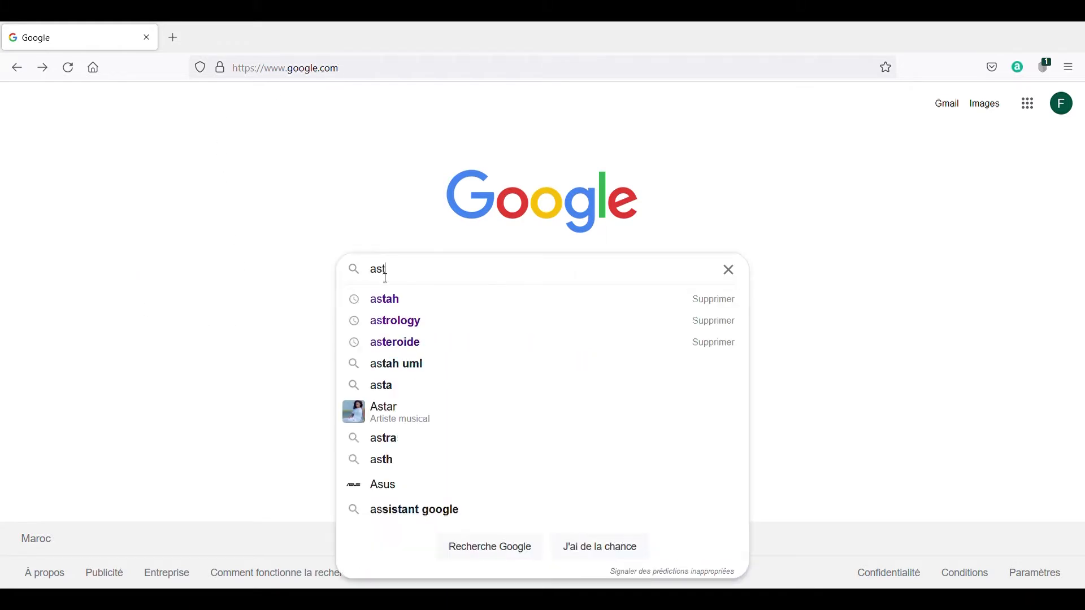
pyautogui.write('ah')
# Run a Google search for "astah" in Firefox
pyautogui.press('Return')
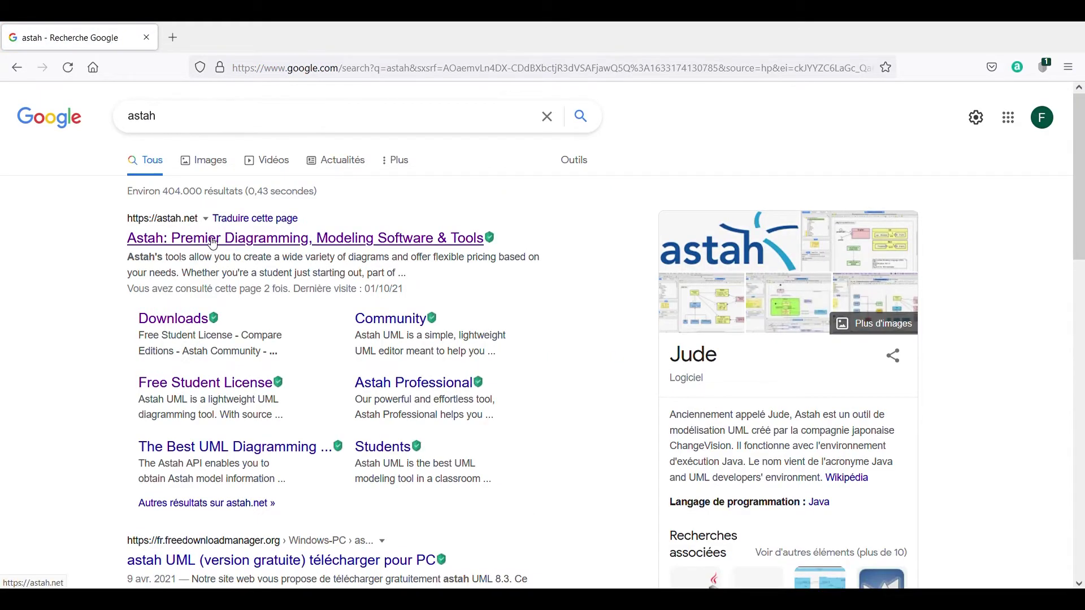
# Open astah.net's Downloads page, highlighting the 20-day trial and the "Are You a Student?" heading
pyautogui.click(213, 241)
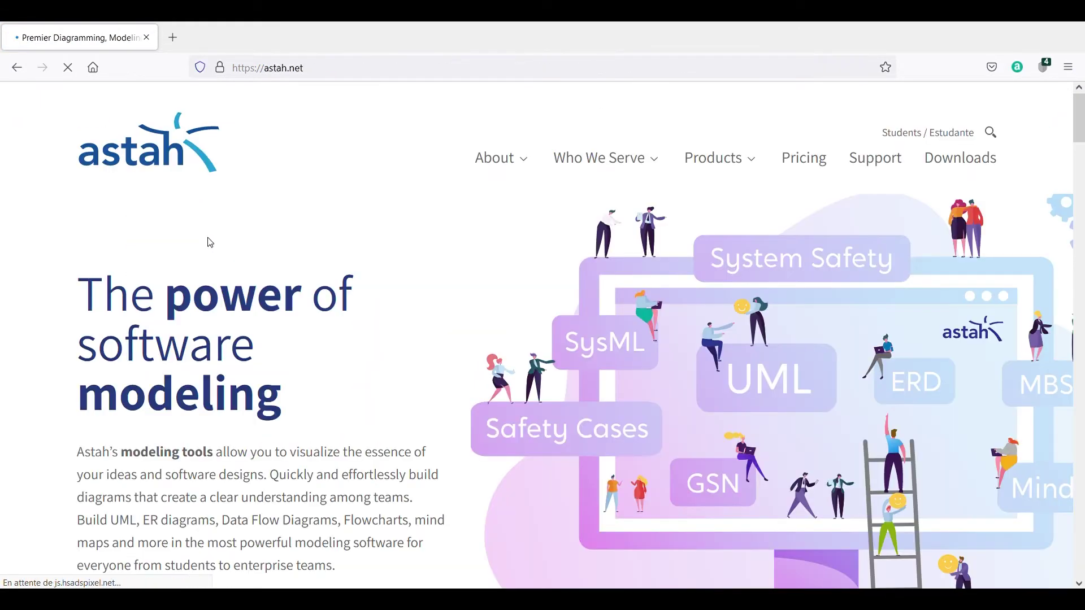
pyautogui.scroll(-4, 501, 314)
pyautogui.scroll(4, 502, 315)
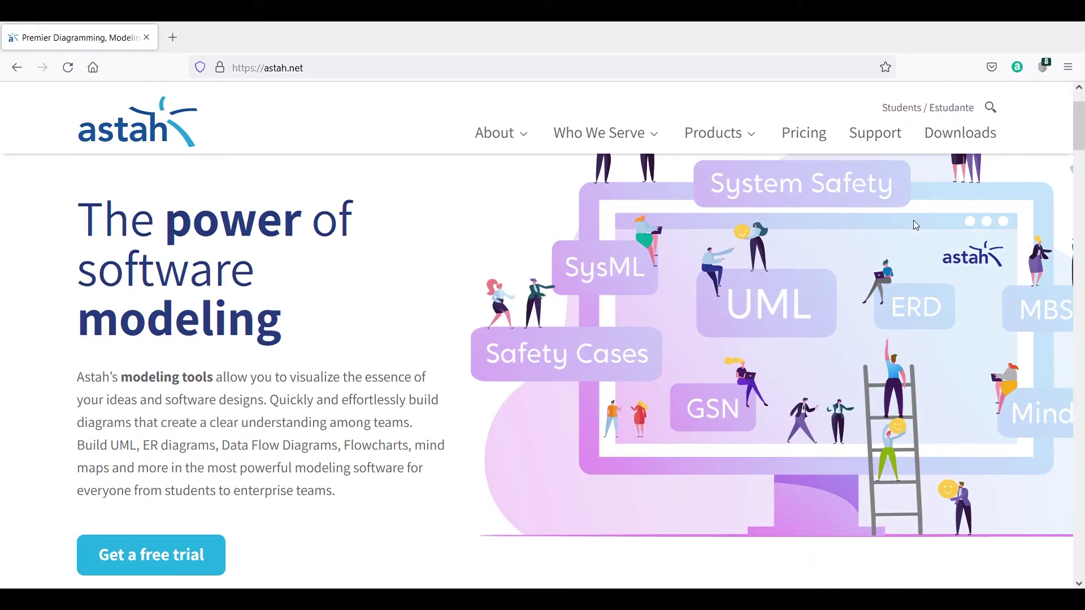
pyautogui.click(957, 137)
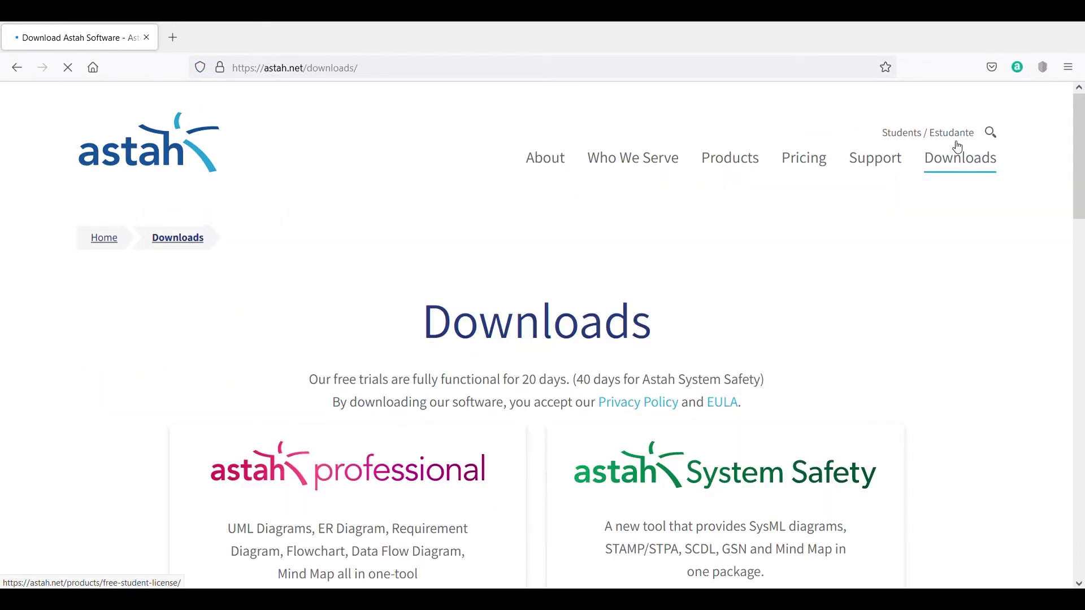
pyautogui.scroll(-2, 975, 411)
pyautogui.scroll(-2, 975, 410)
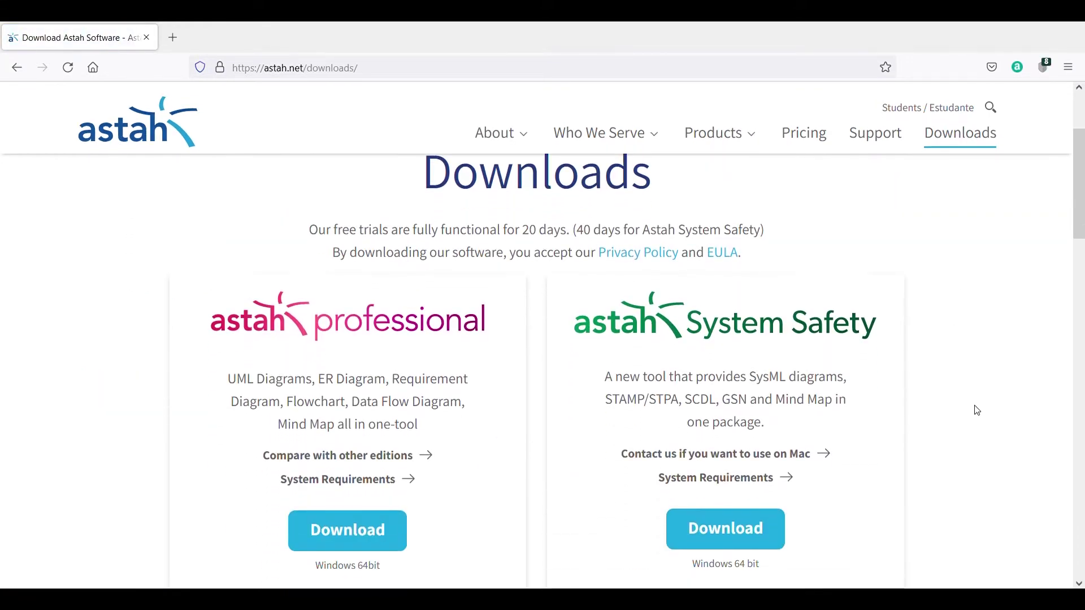
pyautogui.scroll(-3, 808, 350)
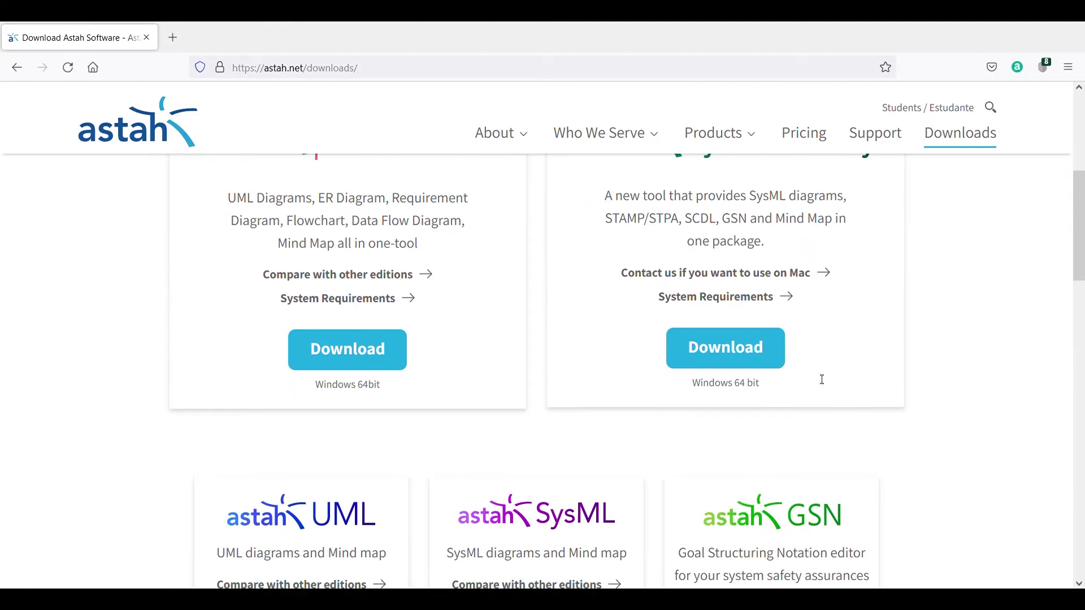
pyautogui.scroll(-2, 821, 378)
pyautogui.scroll(3, 759, 414)
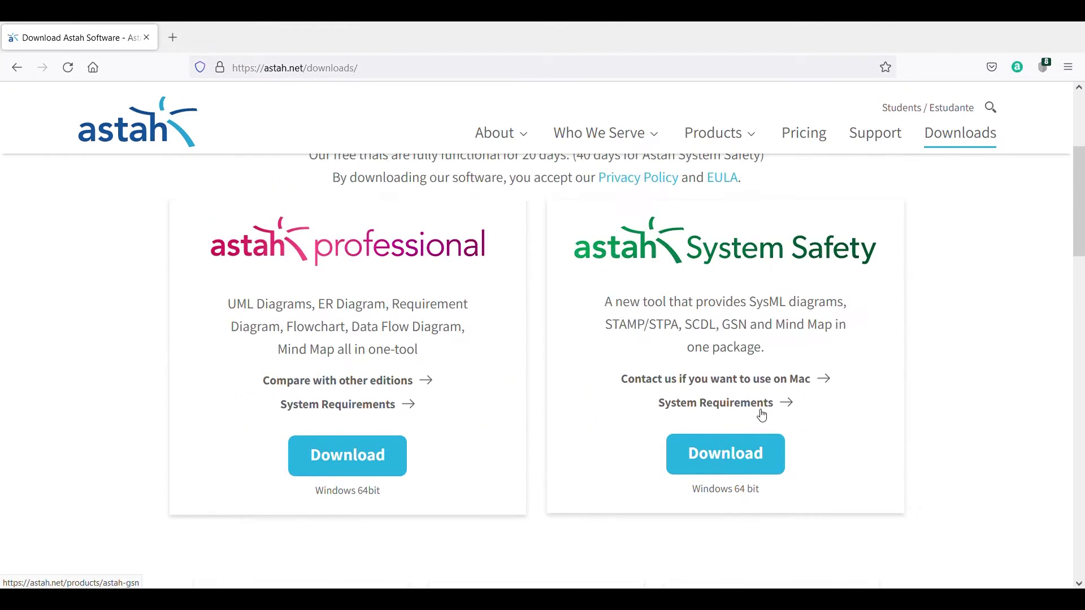
pyautogui.scroll(2, 479, 356)
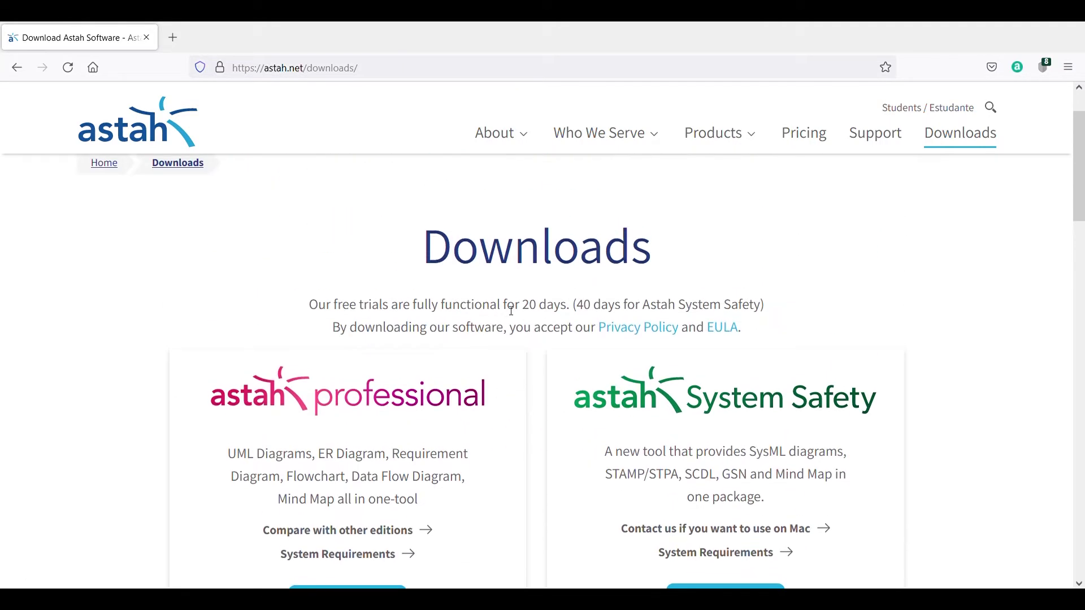
pyautogui.moveTo(507, 306); pyautogui.dragTo(563, 307)
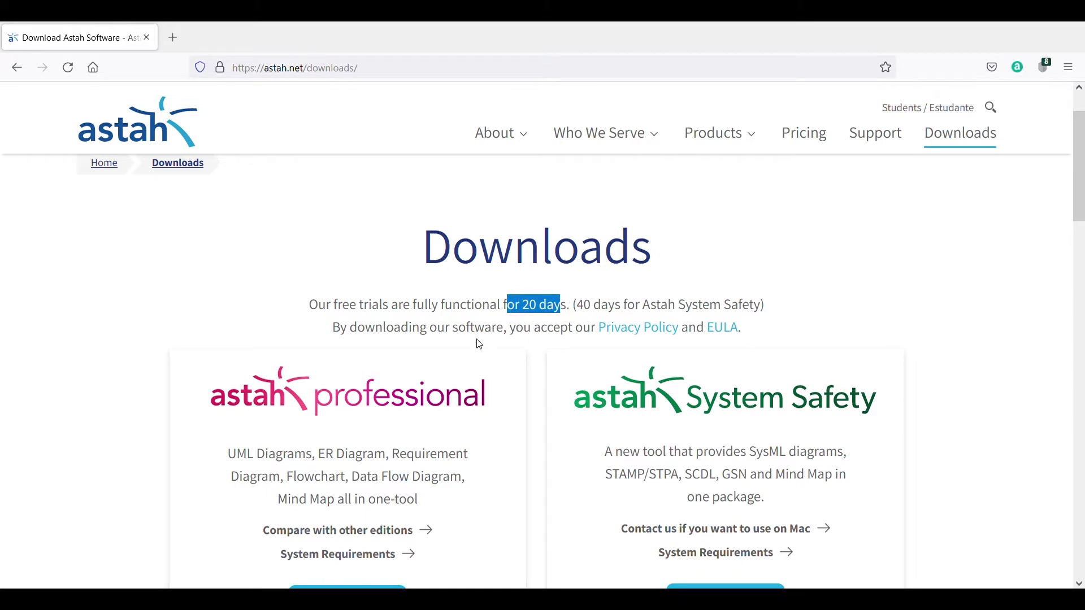
pyautogui.click(319, 307)
pyautogui.scroll(-3, 319, 307)
pyautogui.scroll(-1, 313, 306)
pyautogui.scroll(-2, 314, 306)
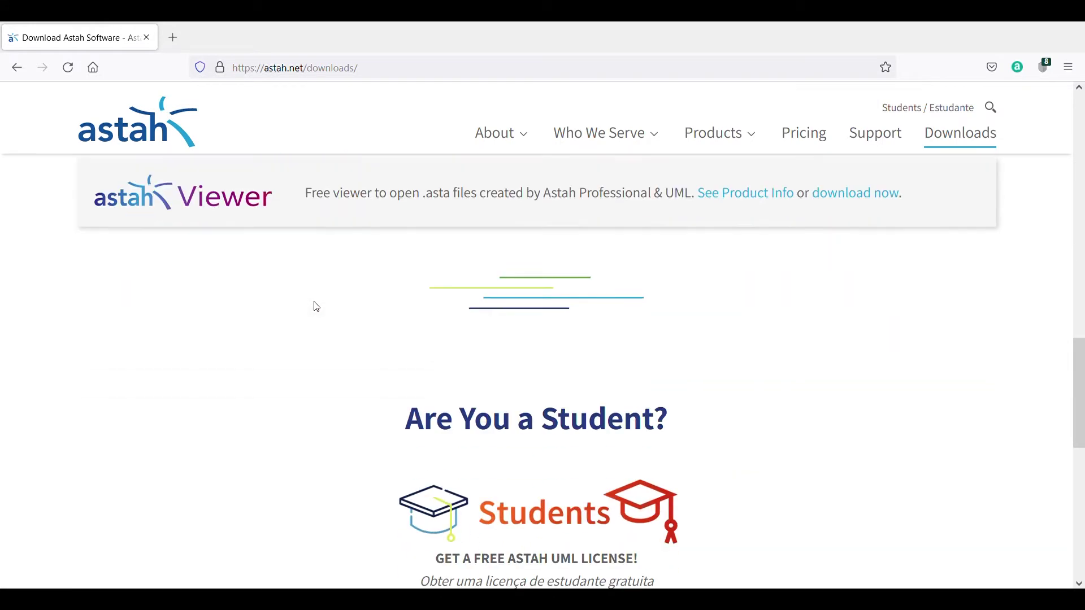
pyautogui.scroll(-2, 356, 280)
pyautogui.moveTo(403, 275); pyautogui.dragTo(683, 277)
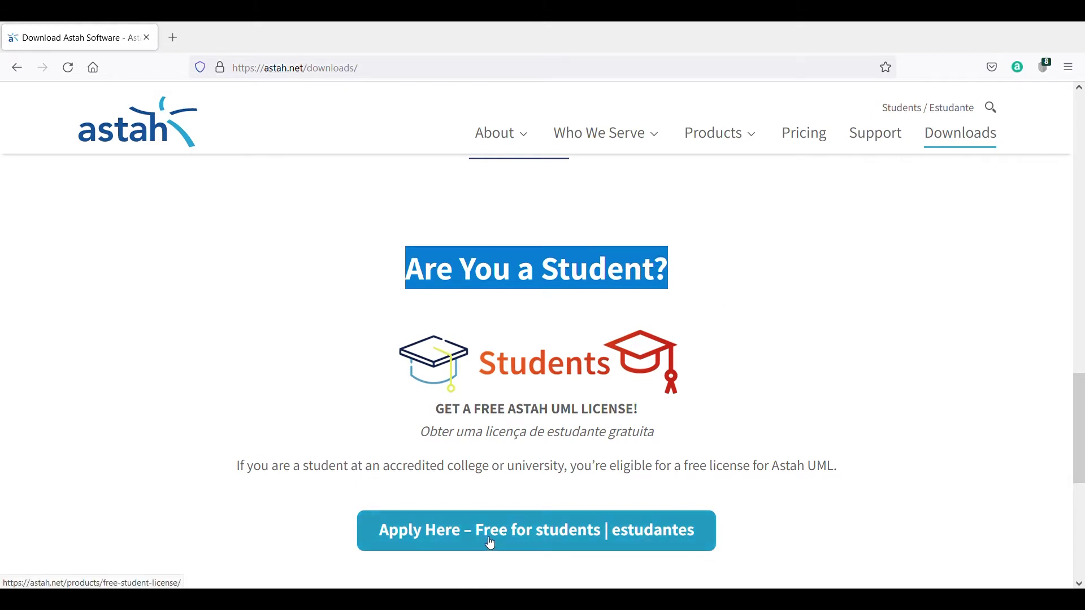
# Submit the student license form with saved email, school and names, ticking both confirmations
pyautogui.click(550, 543)
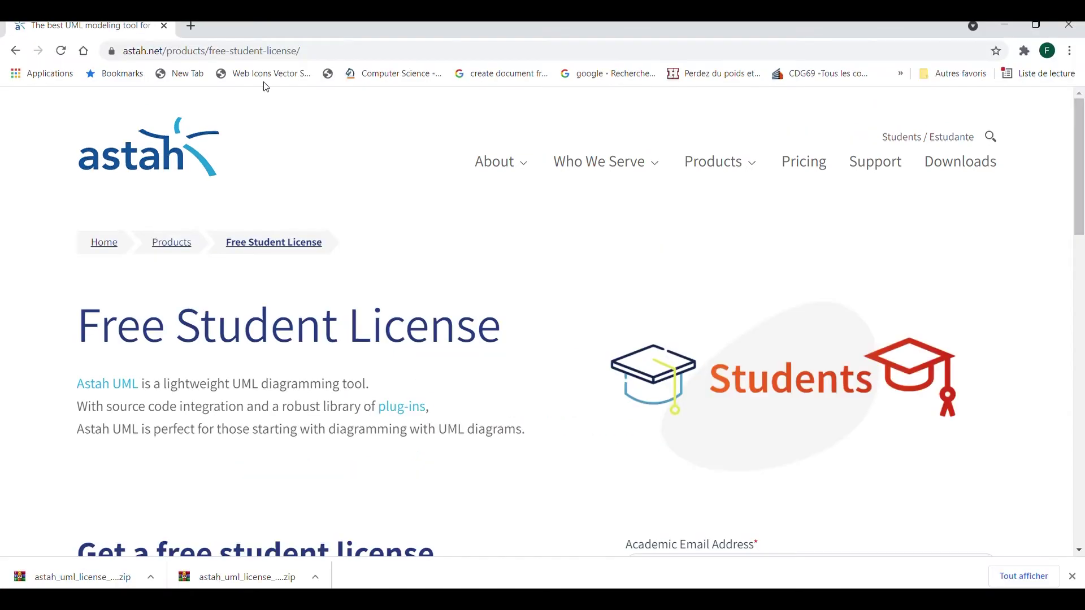
pyautogui.scroll(-3, 545, 361)
pyautogui.scroll(-2, 546, 362)
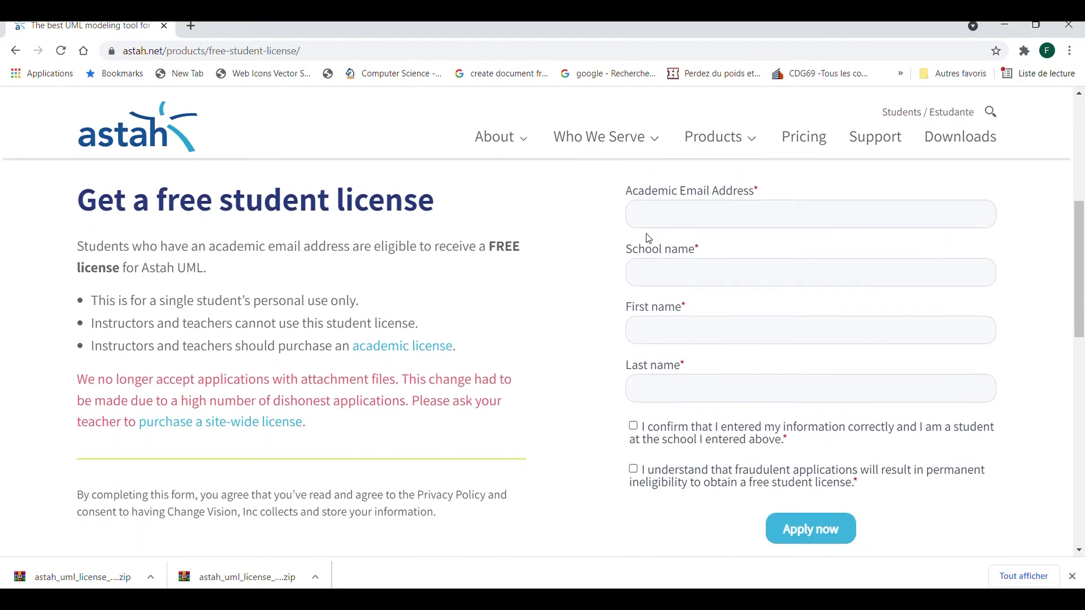
pyautogui.click(658, 214)
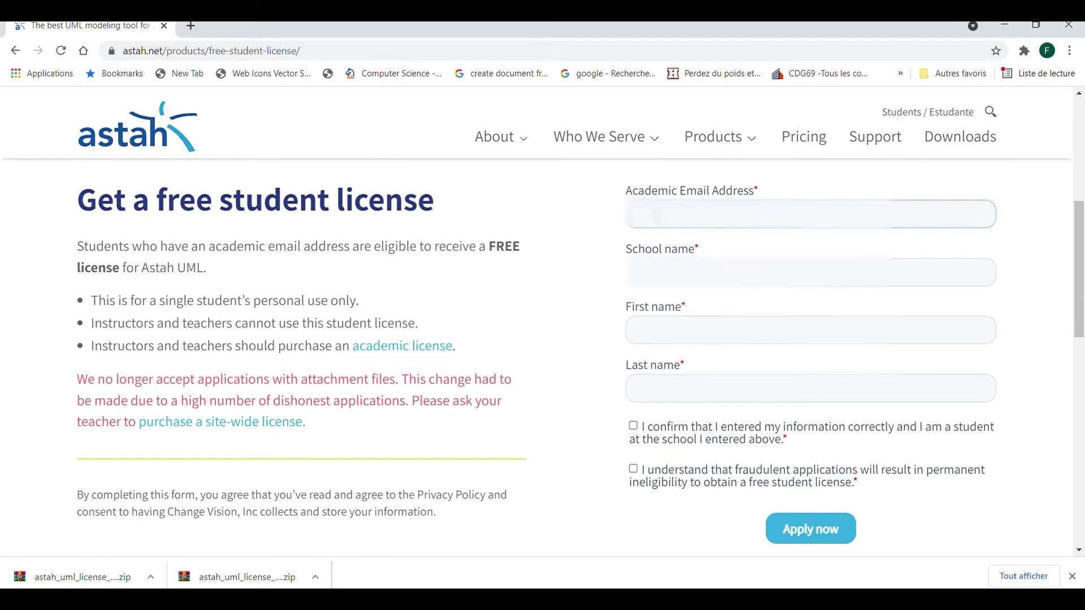
pyautogui.click(657, 289)
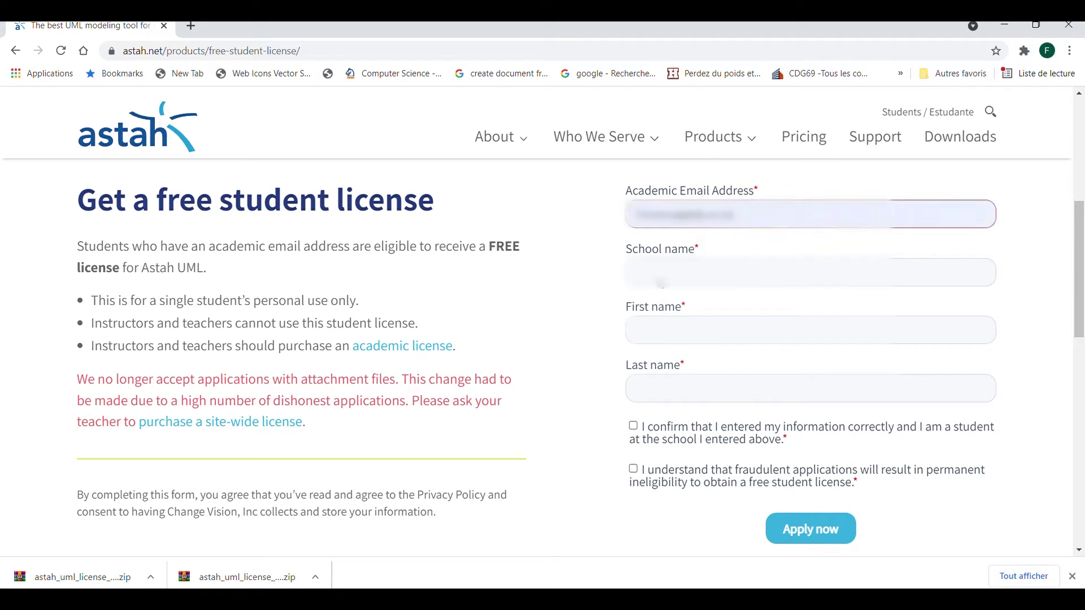
pyautogui.click(661, 275)
pyautogui.write('HE')
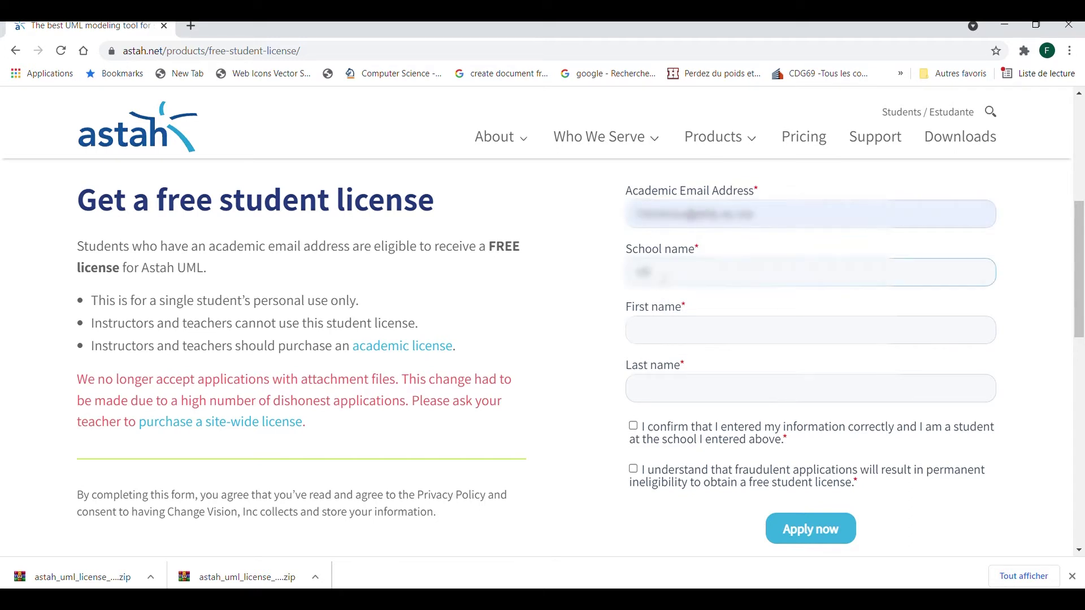
pyautogui.write('S')
pyautogui.press('Tab')
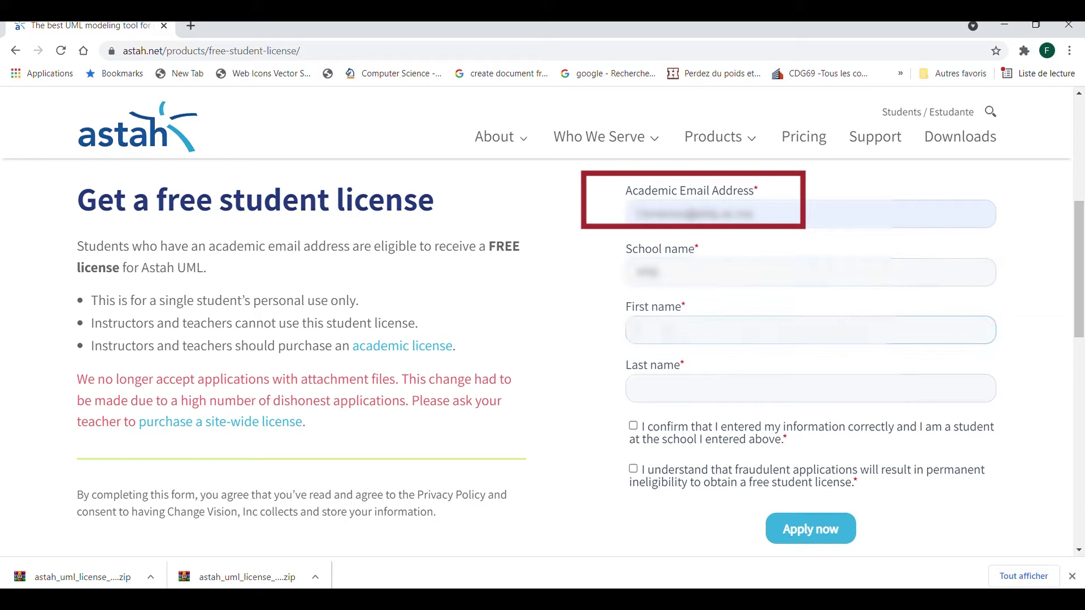
pyautogui.write('F')
pyautogui.click(665, 361)
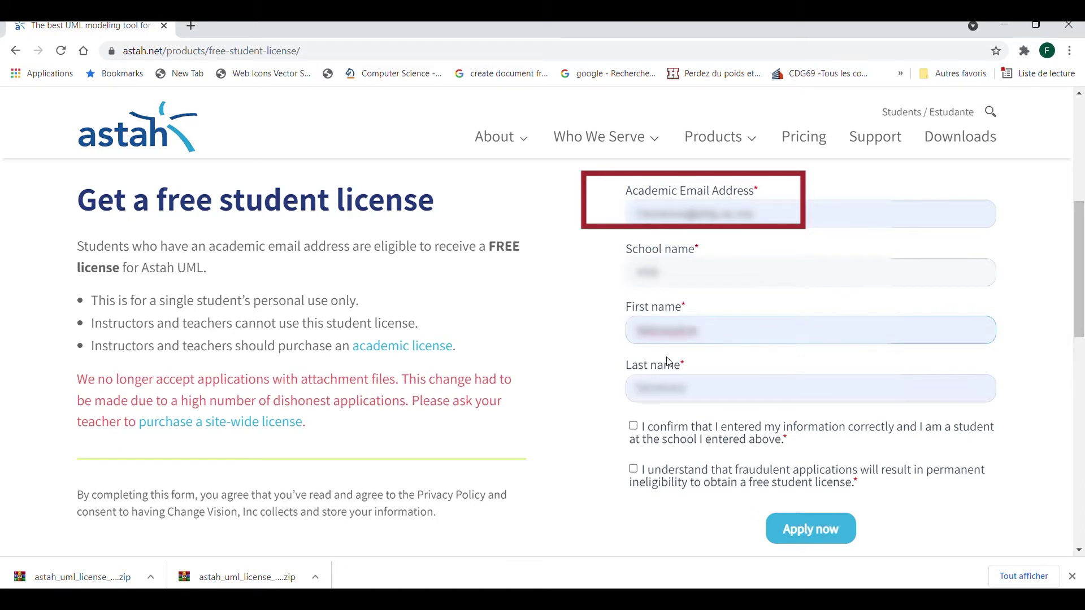
pyautogui.click(635, 427)
pyautogui.click(634, 469)
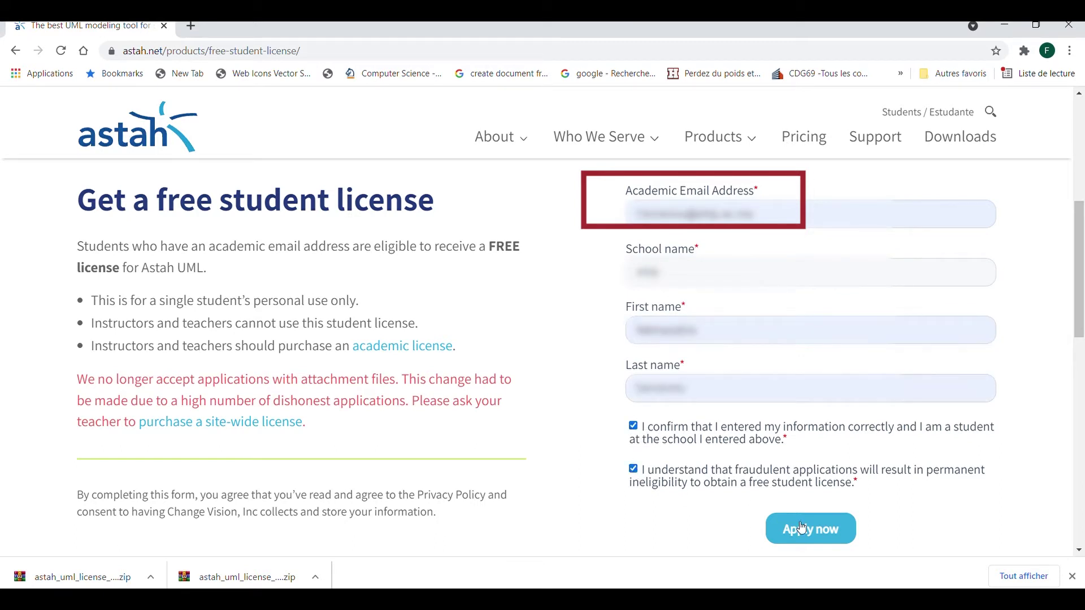
pyautogui.click(811, 533)
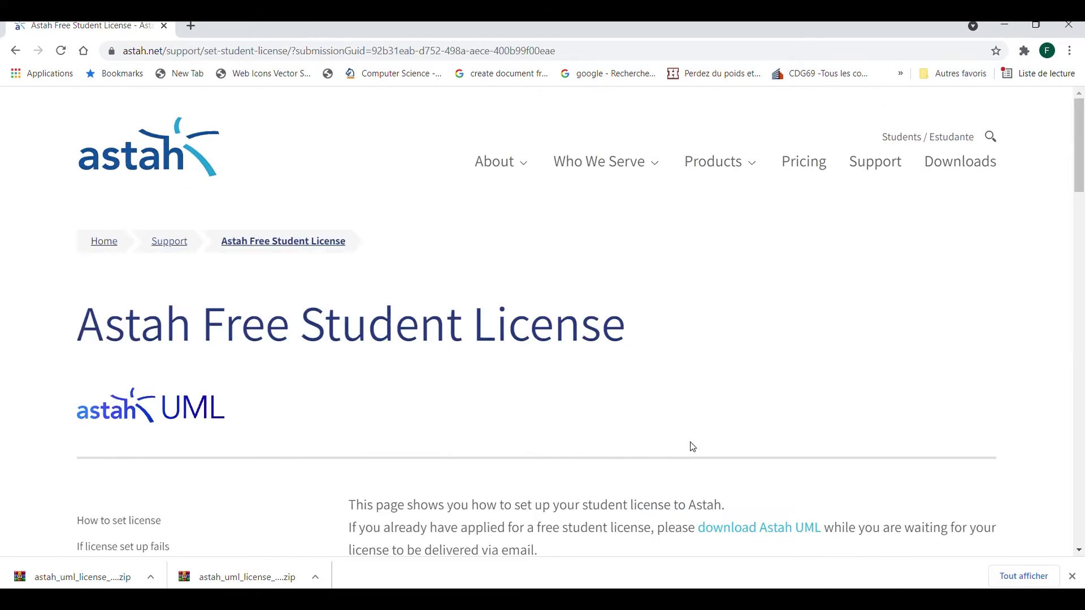
pyautogui.scroll(-2, 691, 447)
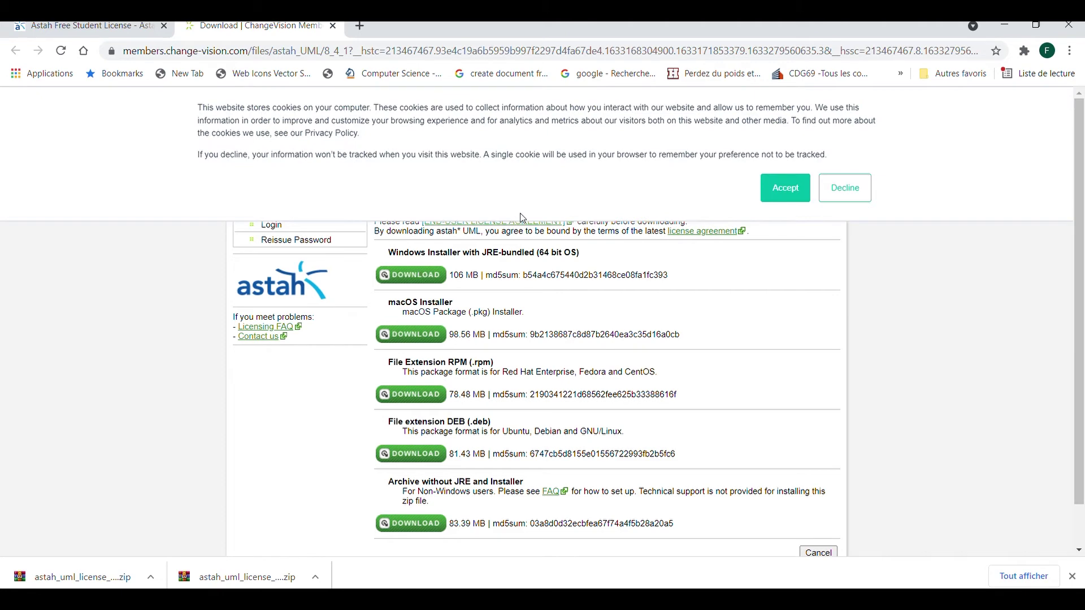
# Accept cookies and download the Windows 64-bit JRE-bundled astah UML 8.4.1 installer
pyautogui.click(778, 194)
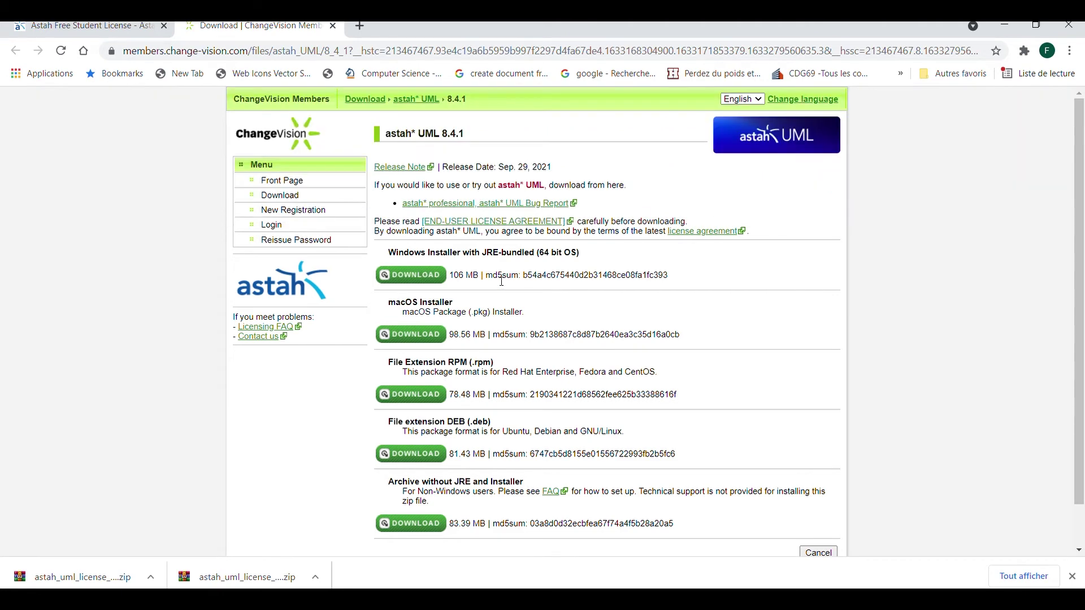
pyautogui.doubleClick(410, 254)
pyautogui.doubleClick(403, 303)
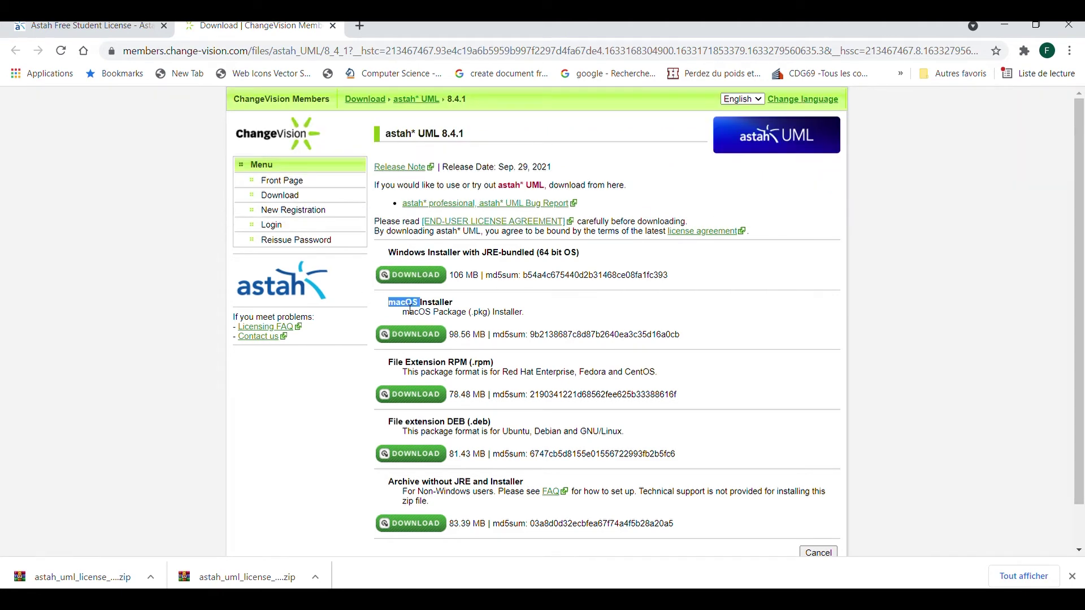
pyautogui.click(403, 279)
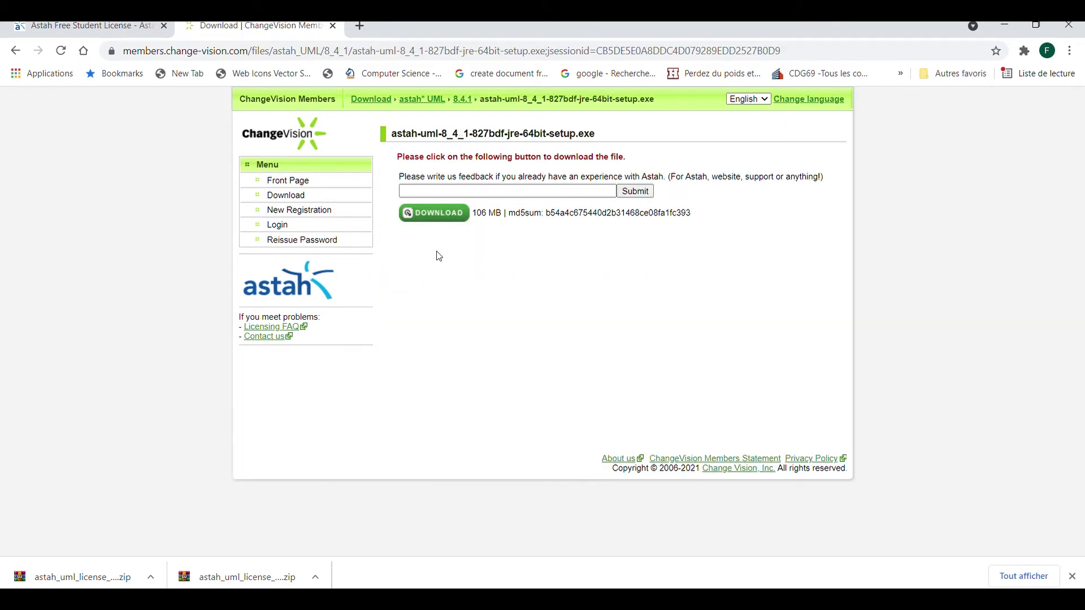
pyautogui.click(440, 217)
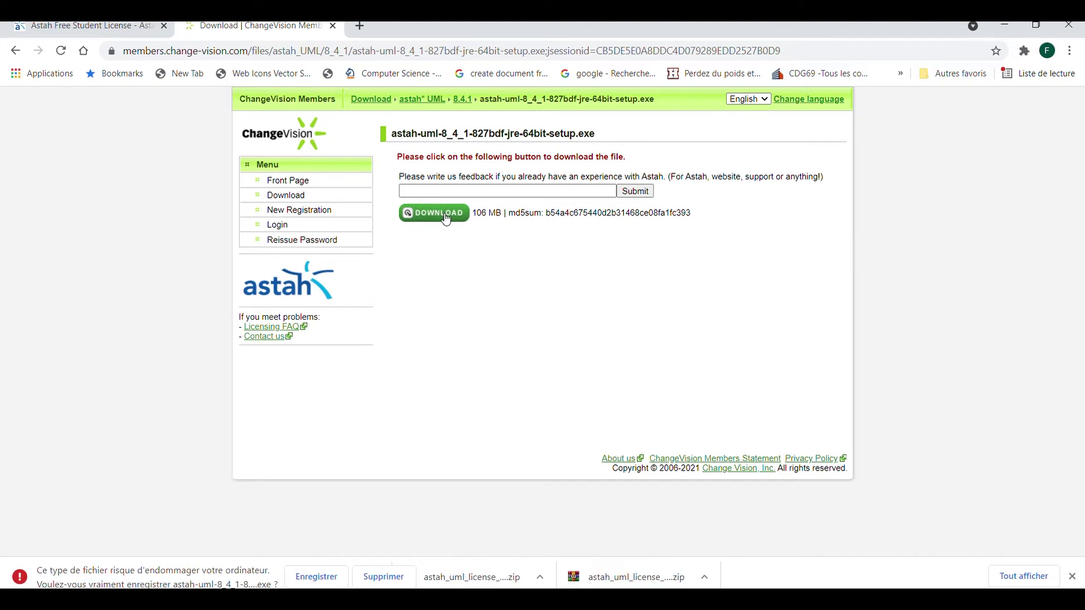
# Keep the flagged installer download, run it and confirm the installer language
pyautogui.click(326, 581)
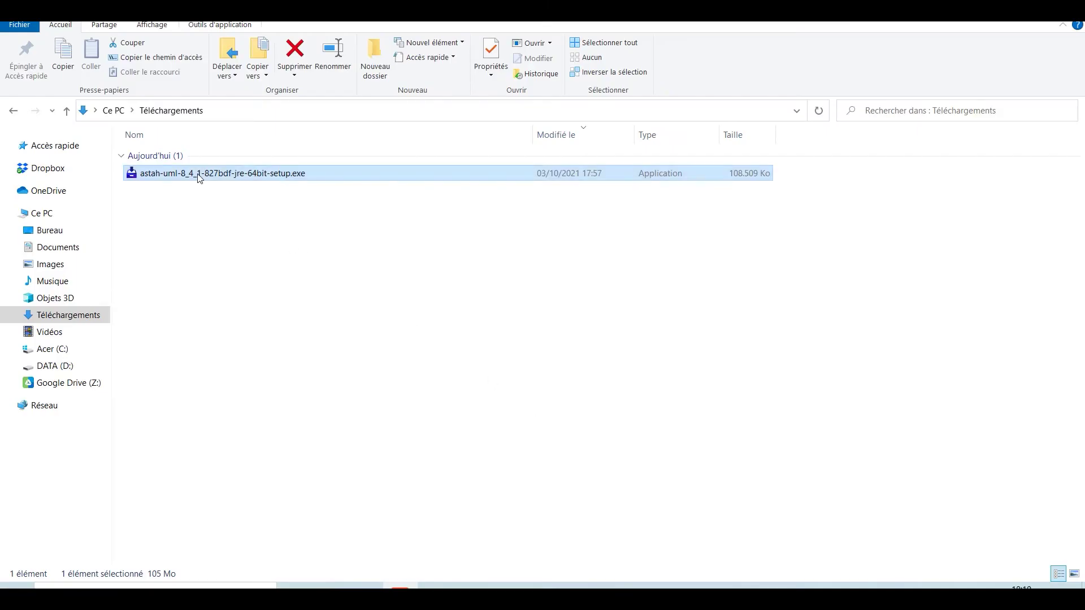
pyautogui.doubleClick(200, 176)
pyautogui.click(545, 334)
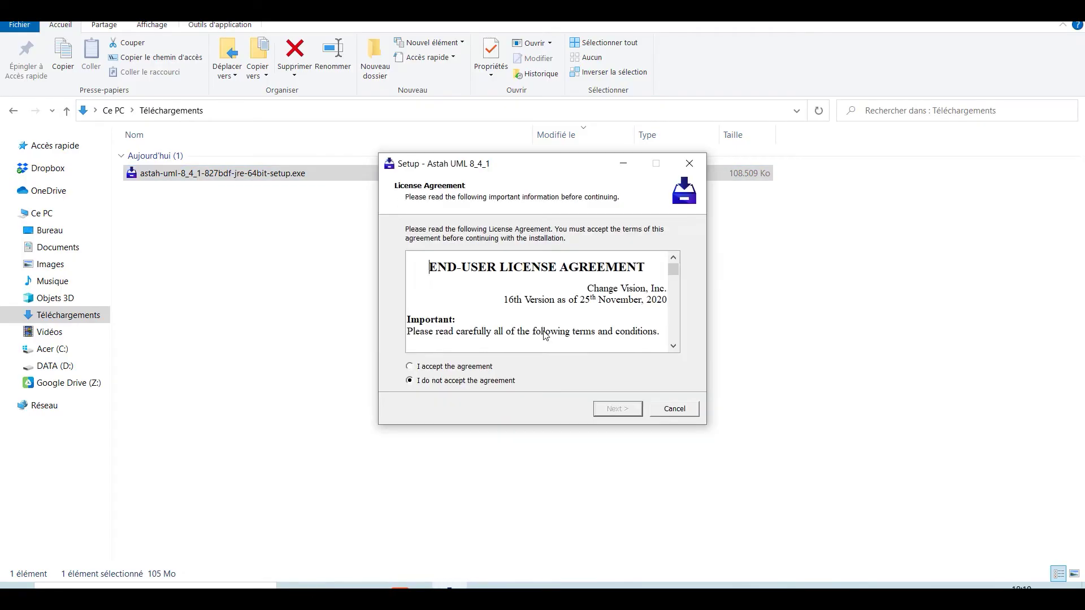
# Accept the agreement, install with default folder, components and Start Menu, then launch Astah
pyautogui.click(456, 367)
pyautogui.click(624, 411)
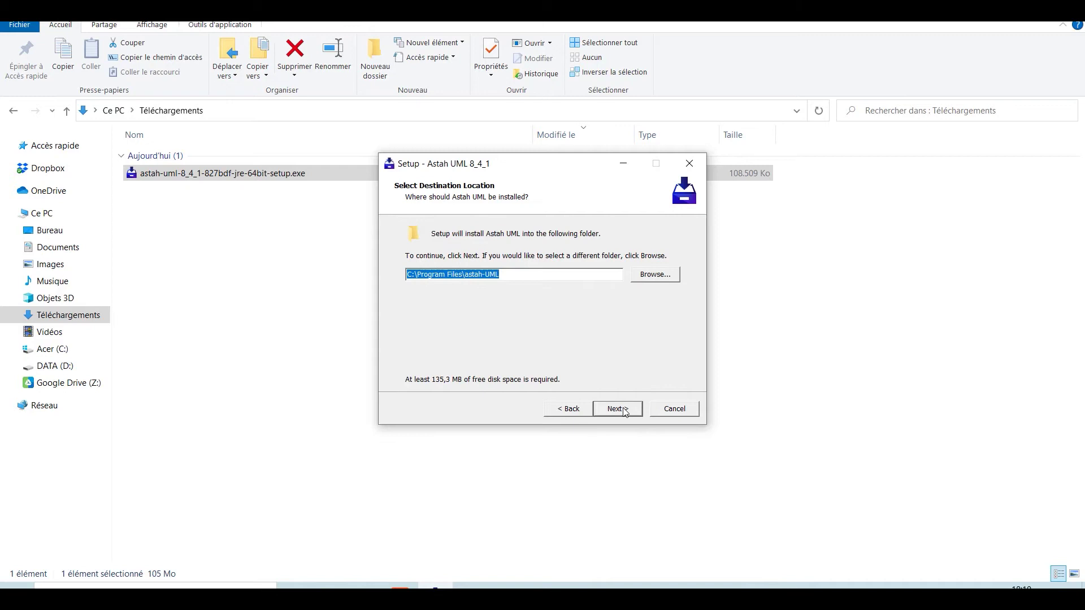
pyautogui.click(625, 413)
pyautogui.click(625, 411)
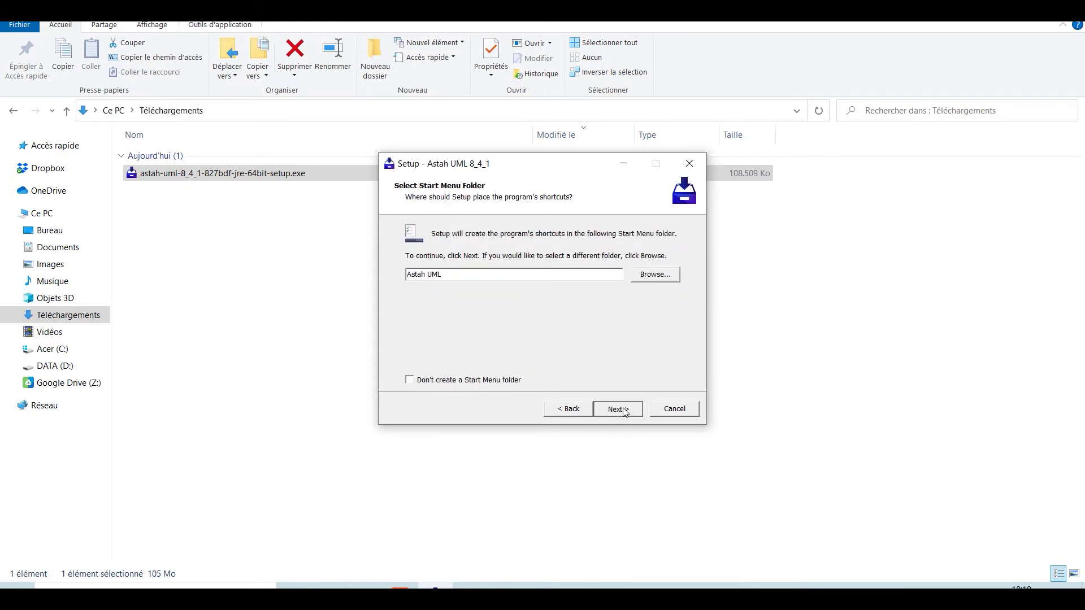
pyautogui.click(625, 412)
pyautogui.click(625, 411)
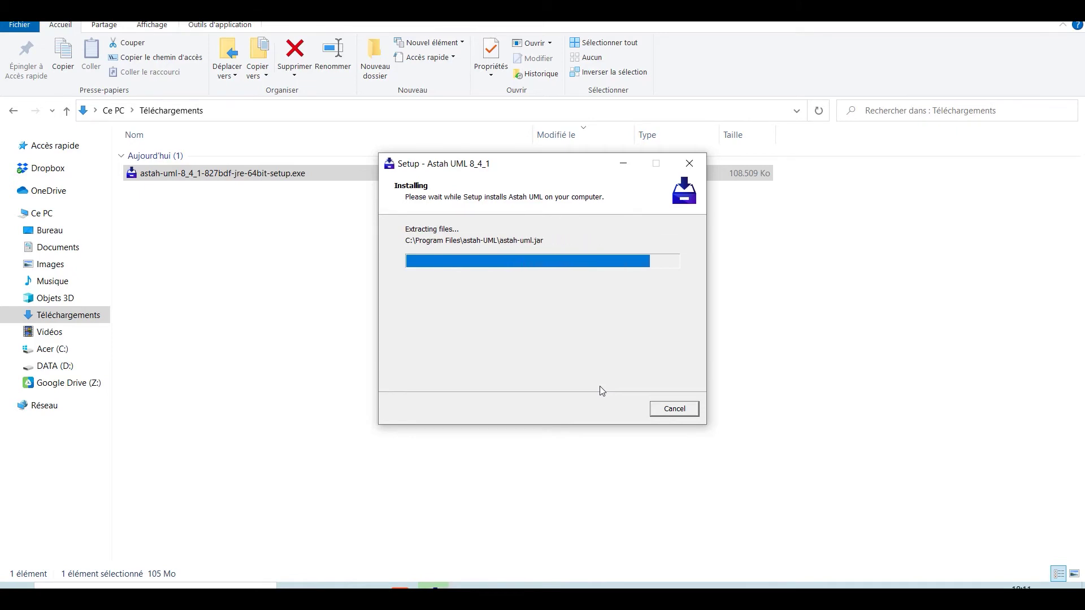
pyautogui.click(608, 407)
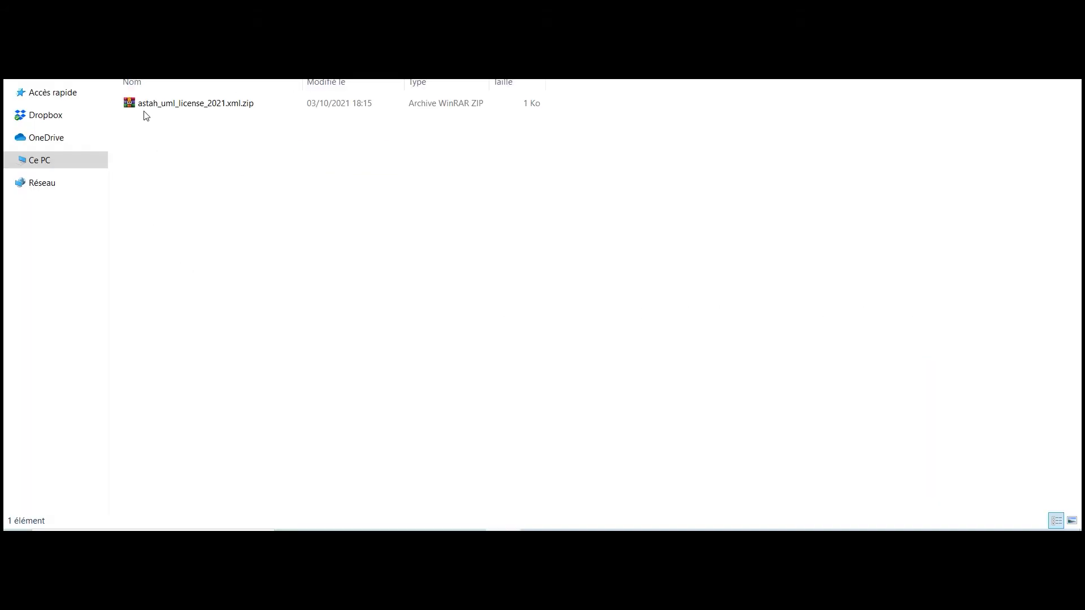
# Extract the license zip into its own folder and select astah_uml_license_2021.xml
pyautogui.click(229, 105)
pyautogui.rightClick(226, 106)
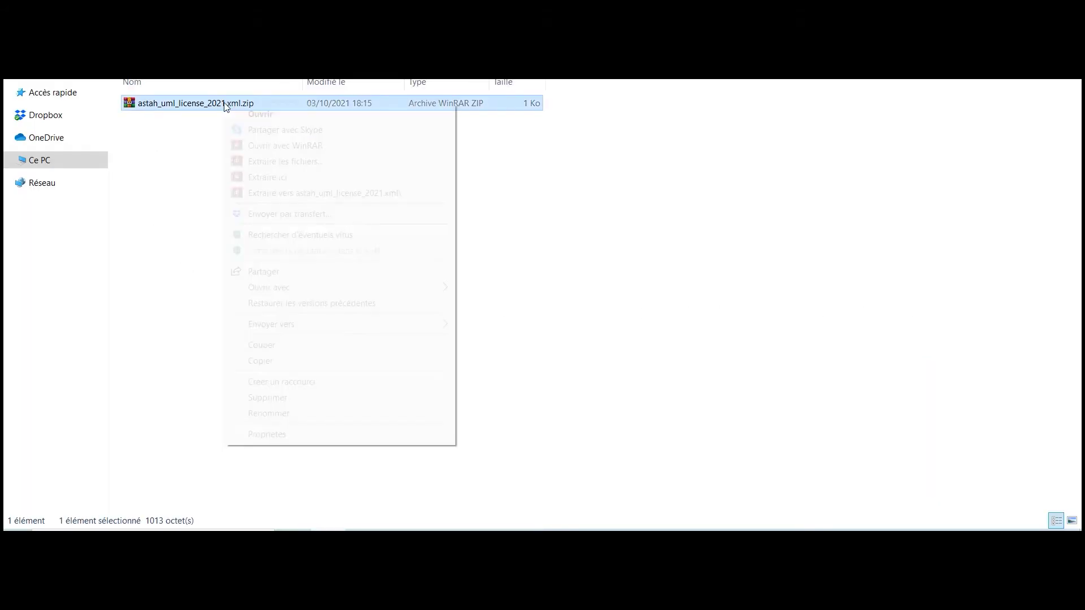
pyautogui.click(274, 193)
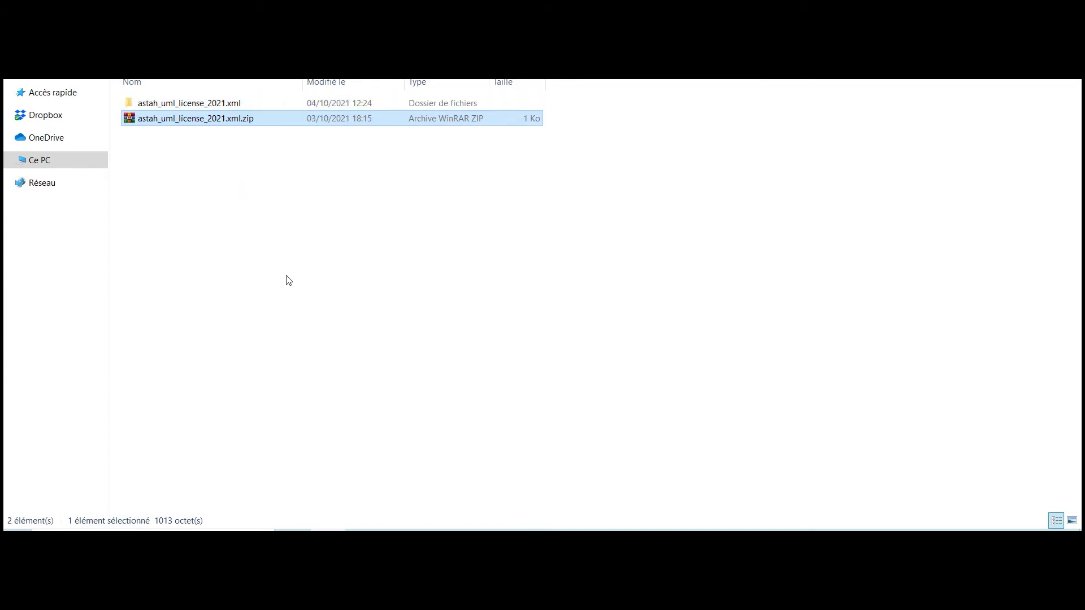
pyautogui.doubleClick(185, 104)
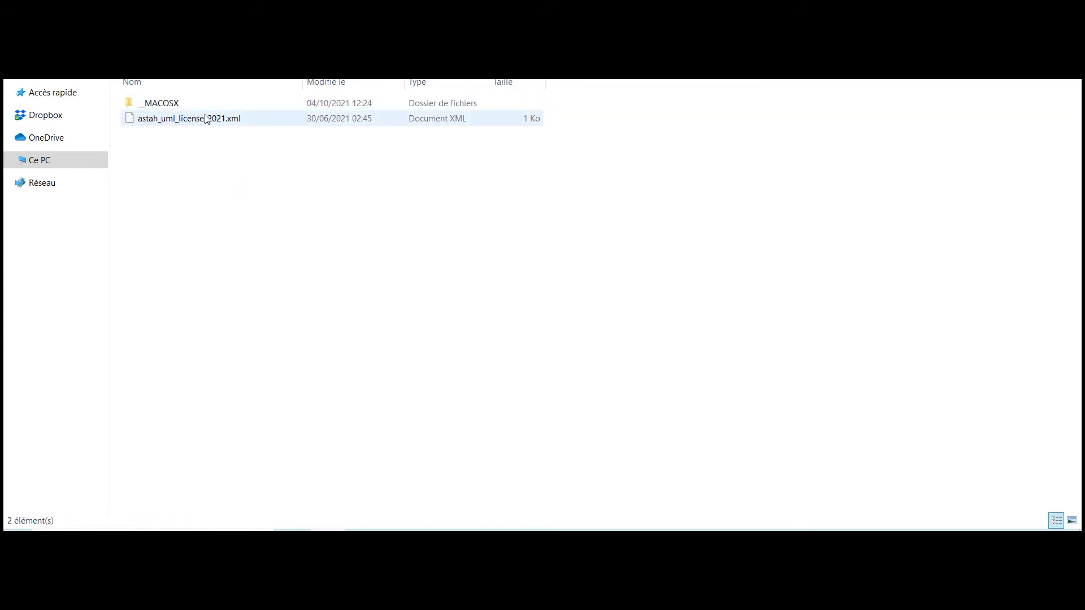
pyautogui.click(207, 120)
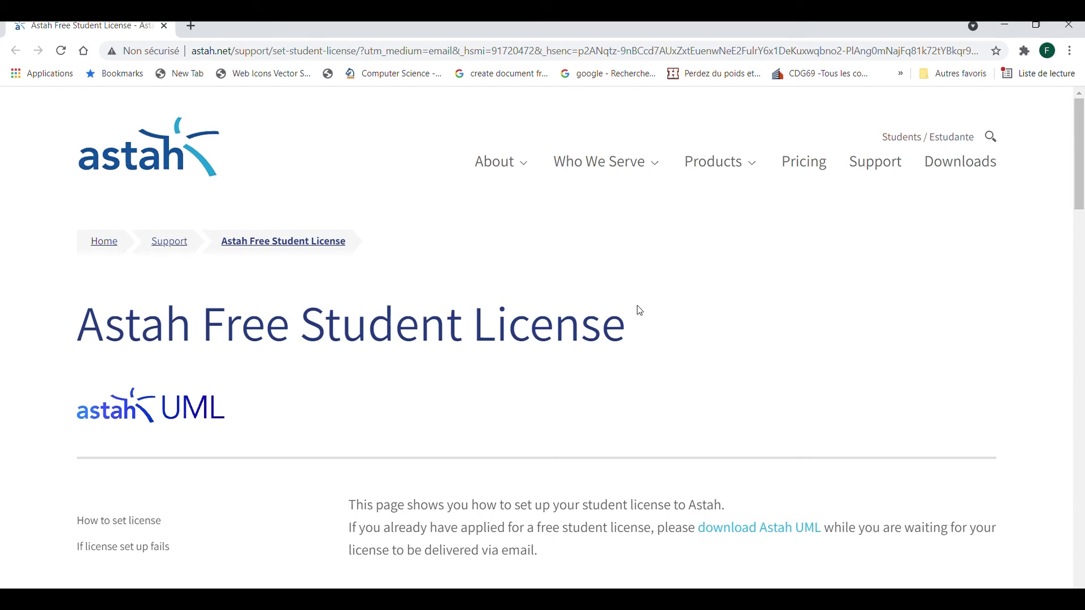
pyautogui.scroll(-2, 639, 309)
pyautogui.scroll(-2, 638, 310)
pyautogui.scroll(-2, 637, 310)
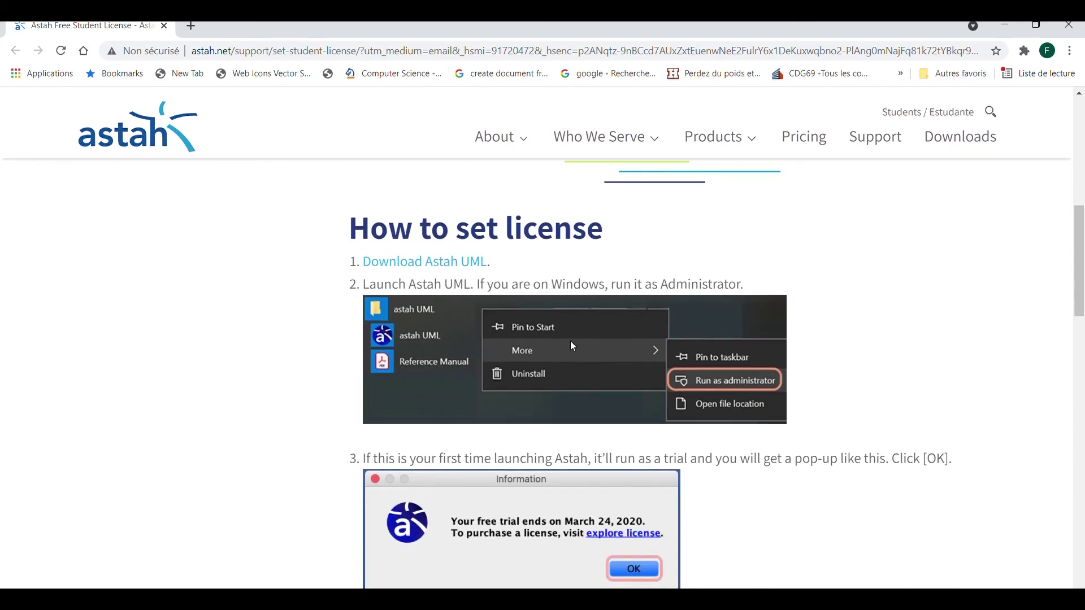
pyautogui.scroll(-2, 695, 387)
pyautogui.scroll(-1, 693, 387)
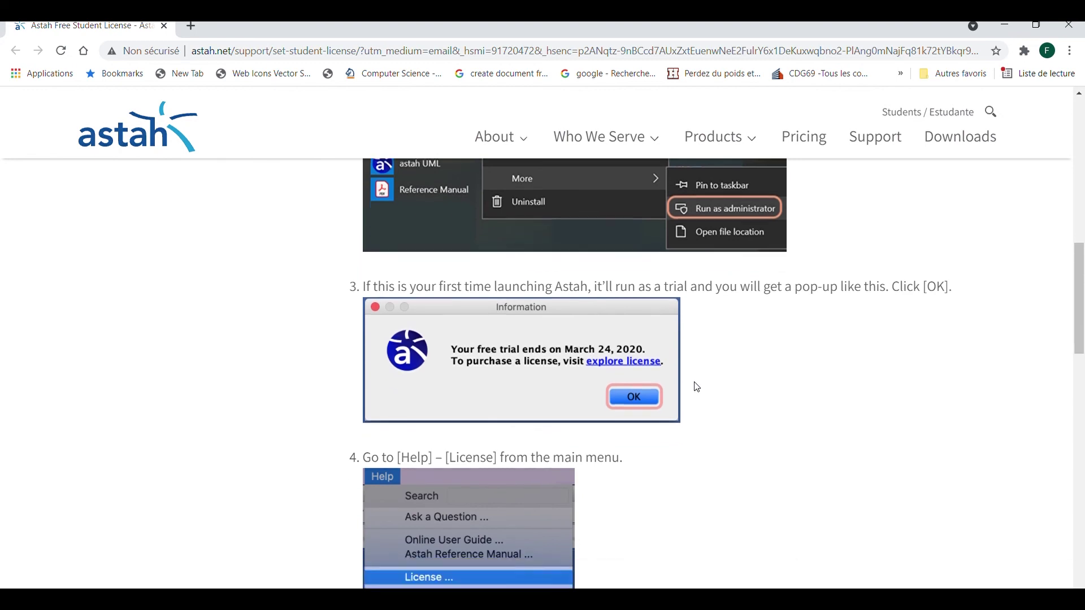
pyautogui.scroll(-3, 631, 386)
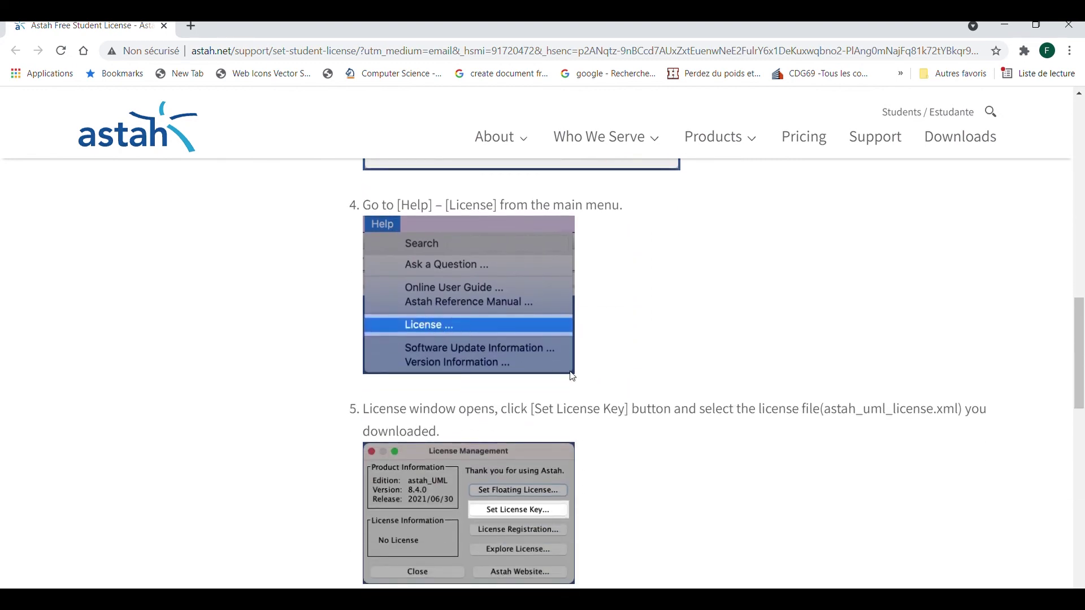
pyautogui.scroll(-2, 598, 378)
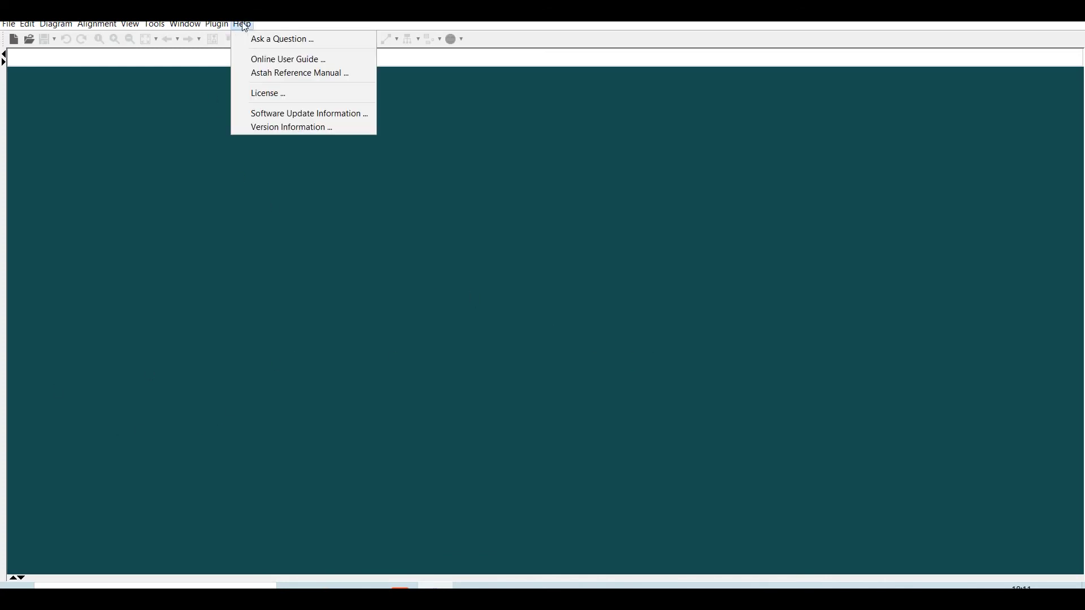
# Show License Management with the Students license valid 2021/06/30 to 2022/08/31
pyautogui.click(256, 92)
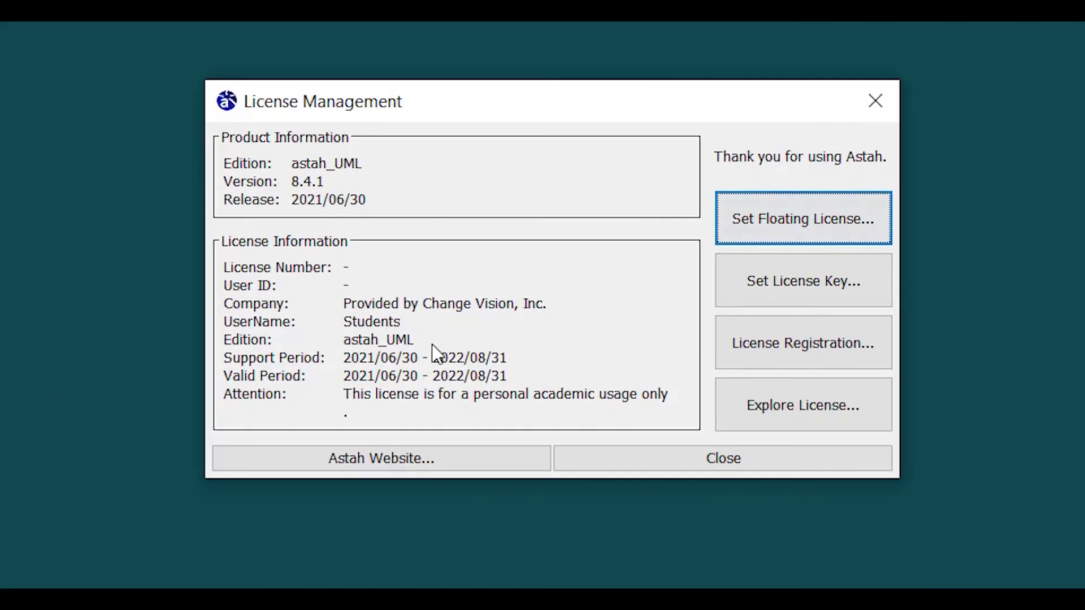